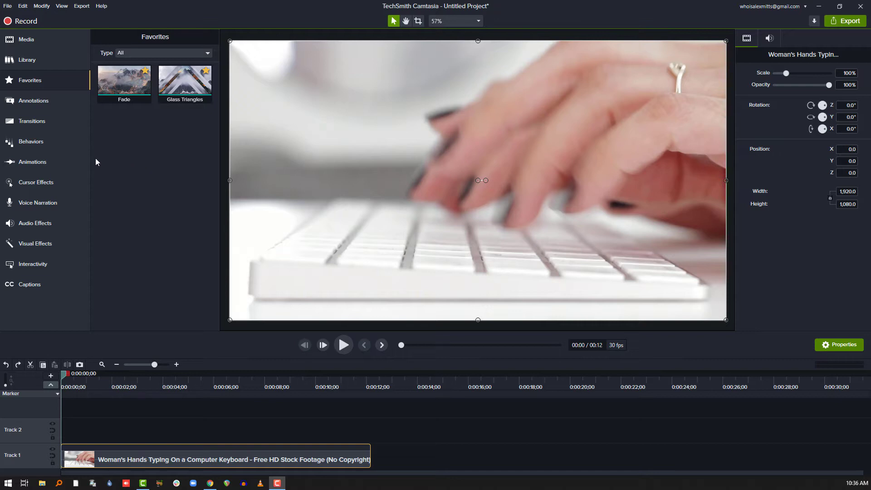
# Step: Preview the typing clip on Track 1 and apply the favorite Fade transition to both of its ends
pyautogui.click(345, 348)
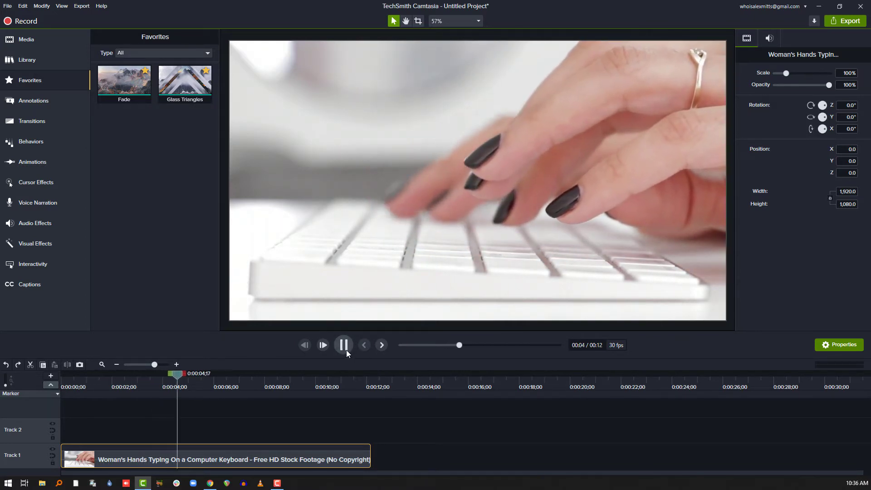
pyautogui.click(344, 347)
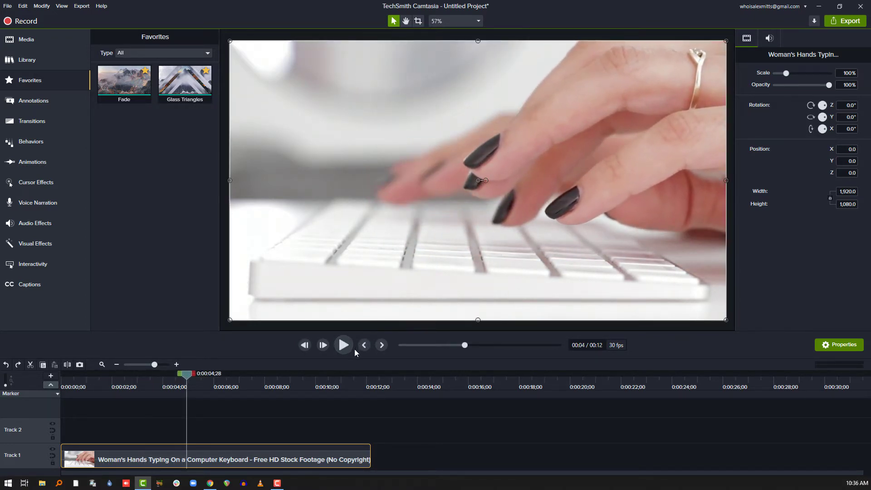
pyautogui.click(47, 80)
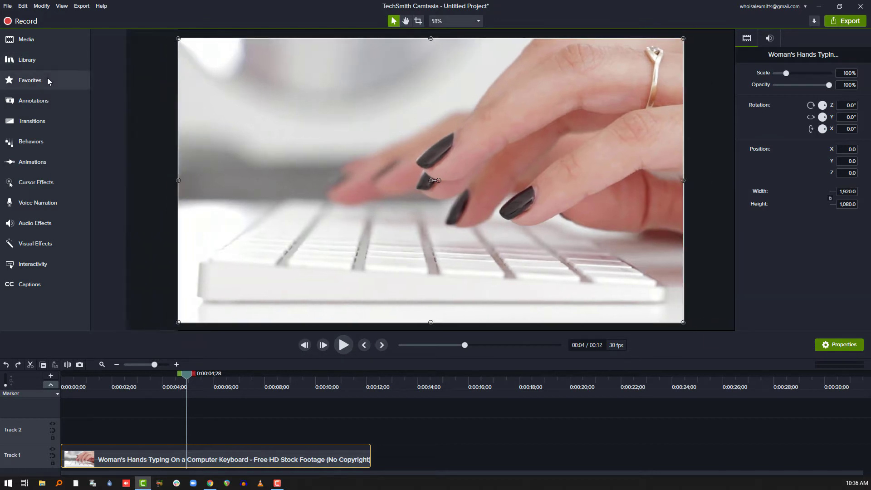
pyautogui.click(47, 80)
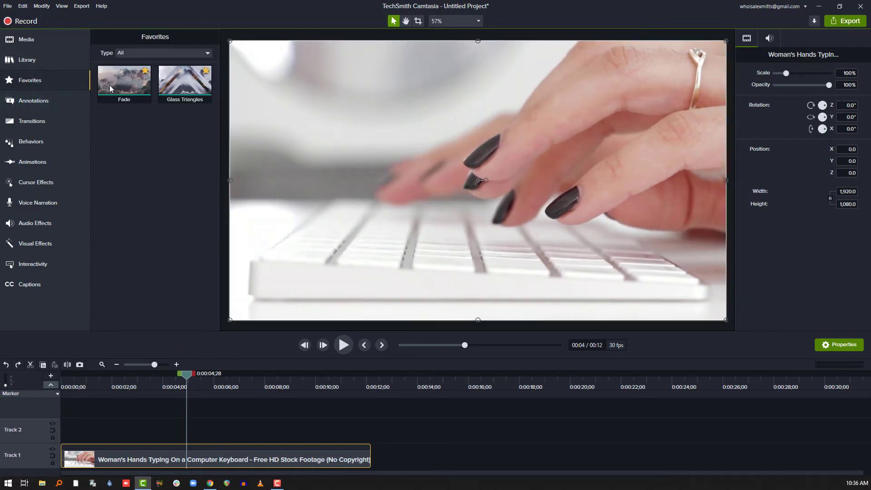
pyautogui.moveTo(121, 82); pyautogui.dragTo(207, 458)
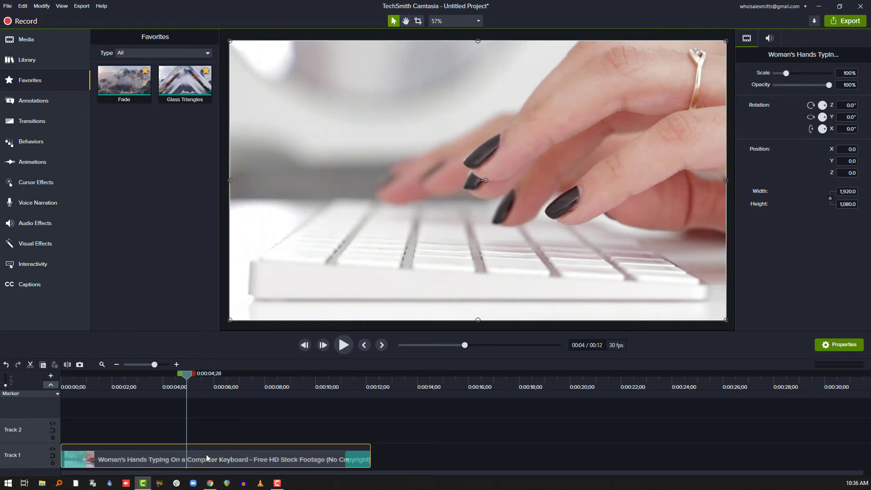
# Step: Play back the beginning and the end of the clip to check its fade-in and fade-out
pyautogui.moveTo(53, 380); pyautogui.dragTo(20, 380)
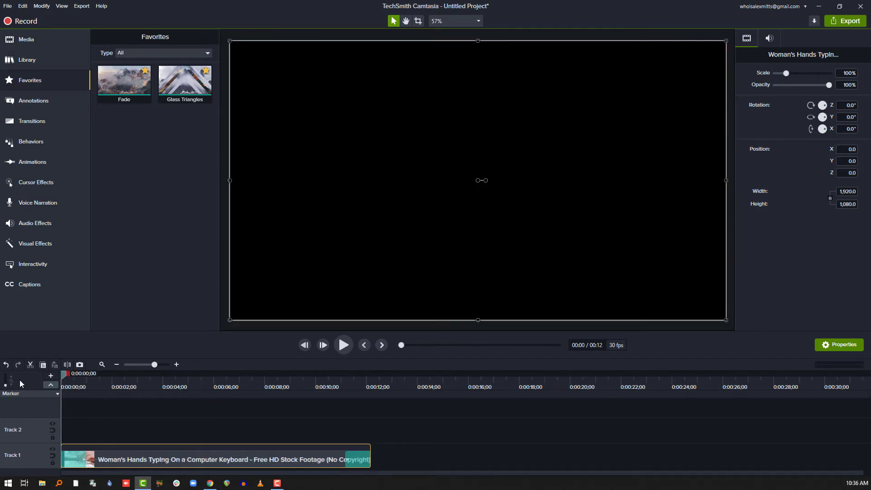
pyautogui.press('space')
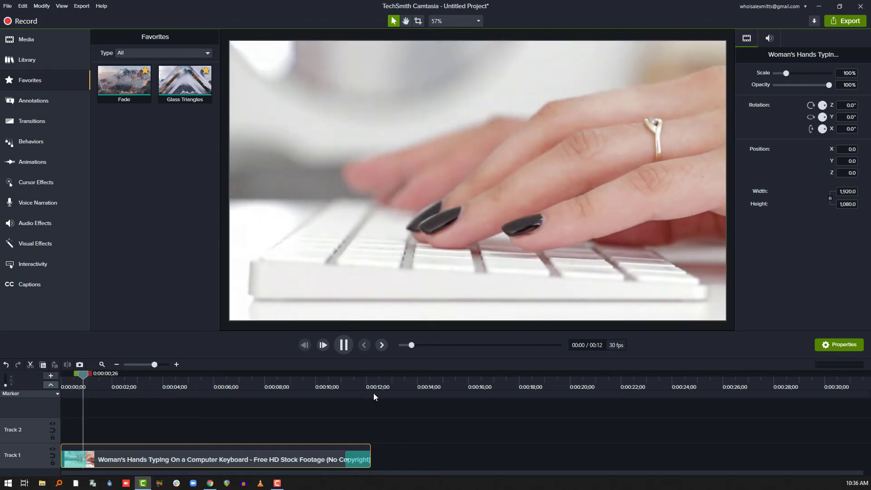
pyautogui.click(331, 381)
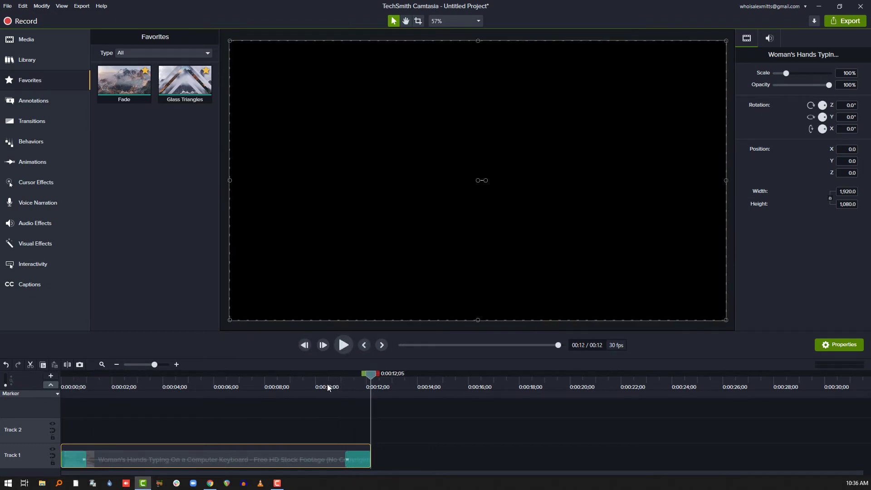
pyautogui.moveTo(327, 382); pyautogui.dragTo(13, 398)
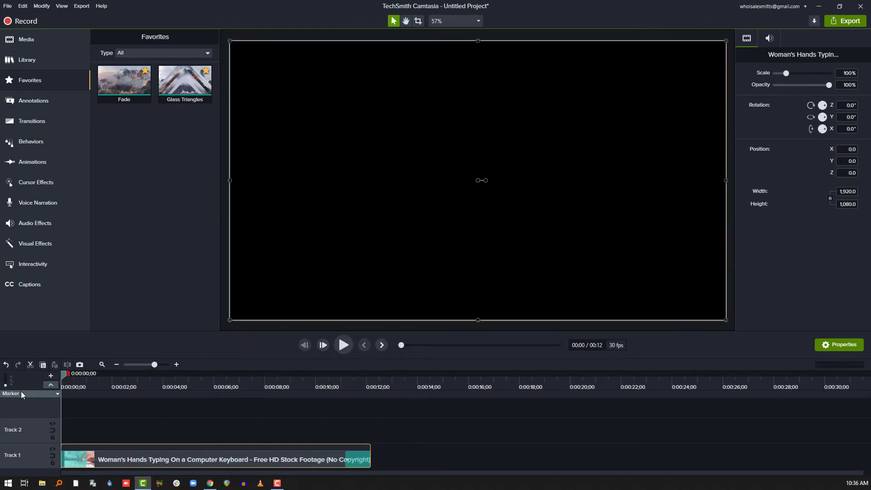
pyautogui.press('space')
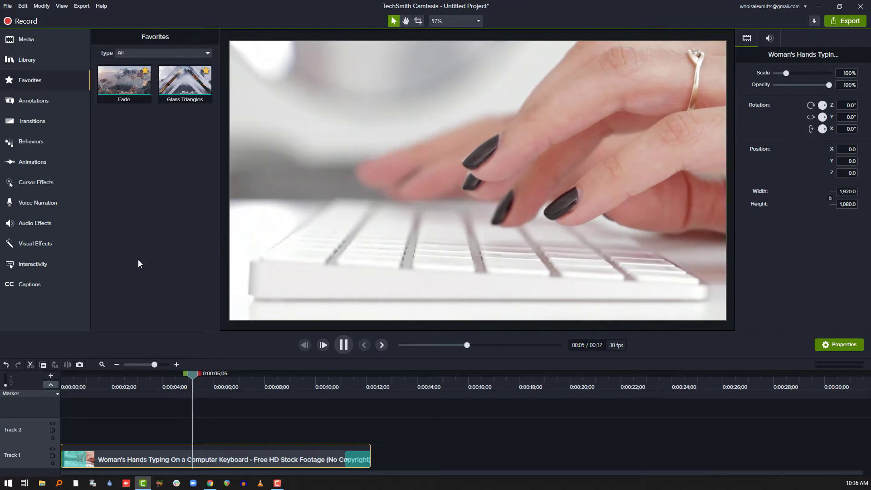
pyautogui.press('space')
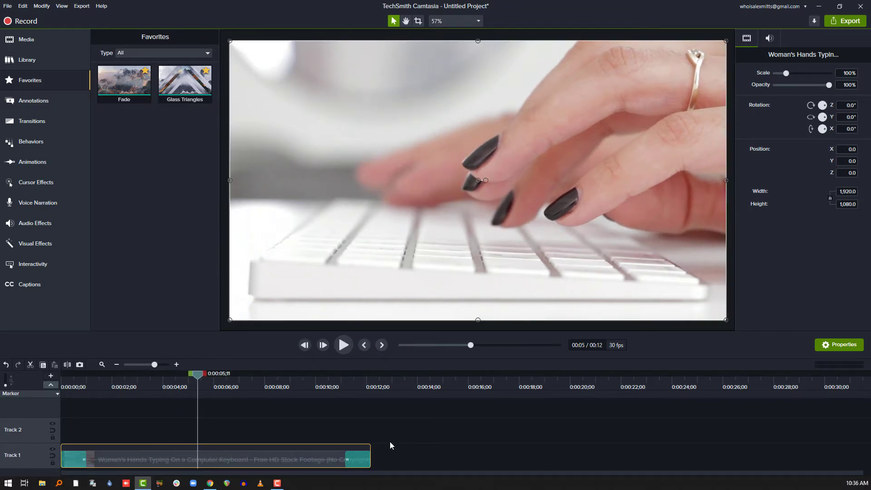
# Step: Trim the end of the clip on Track 1 so it lasts about 3 seconds, and return the playhead to the start
pyautogui.moveTo(370, 460); pyautogui.dragTo(138, 457)
pyautogui.moveTo(105, 380); pyautogui.dragTo(40, 389)
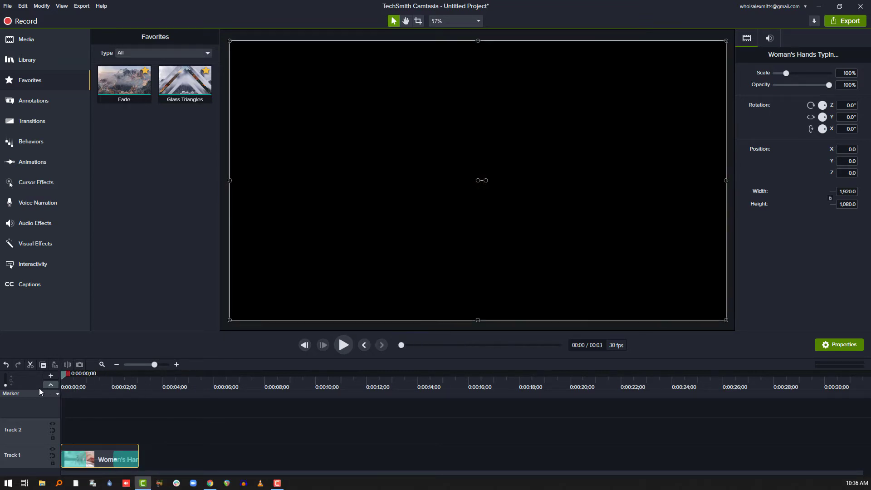
# Step: Shorten the closing and the opening Fade transitions one by one to about a third of their length, and play the clip from the start
pyautogui.click(76, 455)
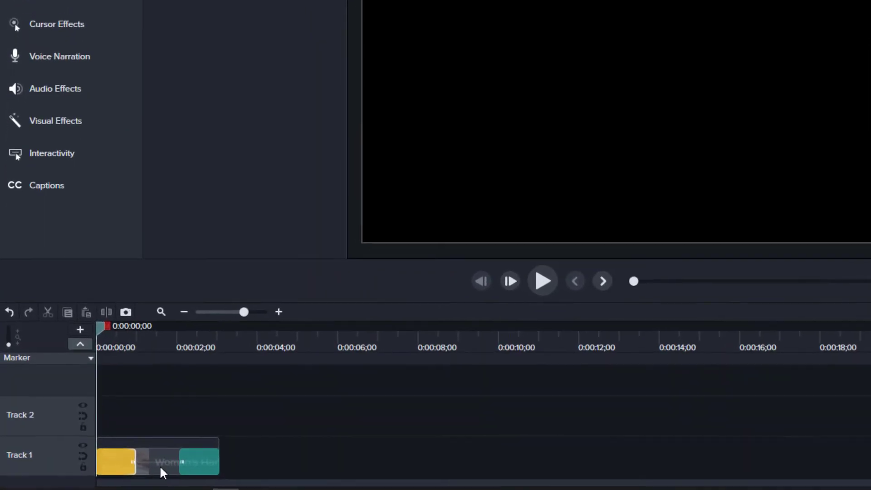
pyautogui.click(181, 462)
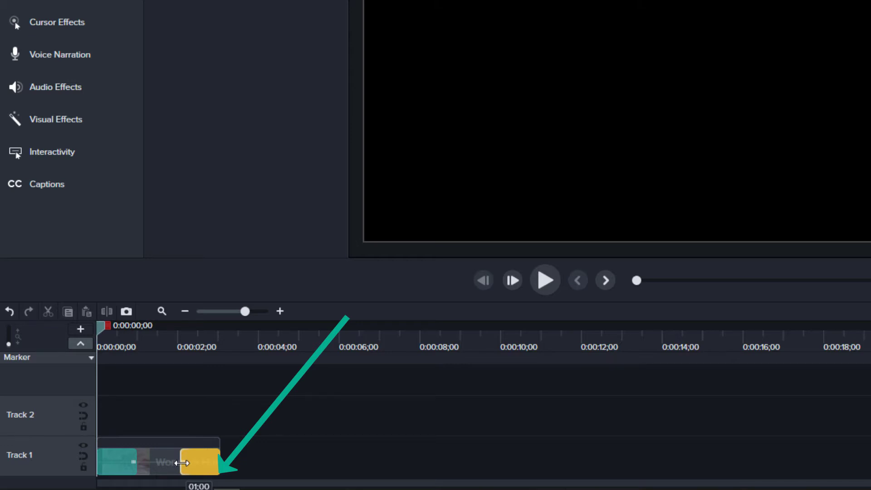
pyautogui.moveTo(182, 462); pyautogui.dragTo(206, 467)
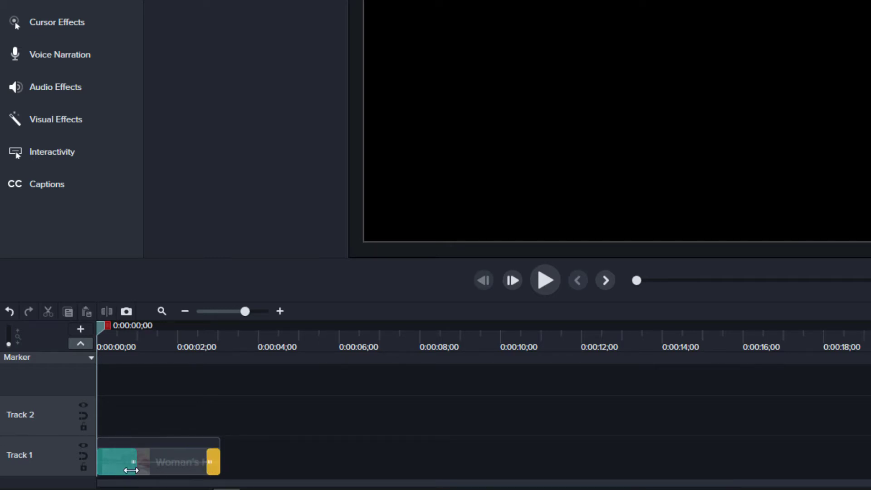
pyautogui.moveTo(135, 468); pyautogui.dragTo(109, 468)
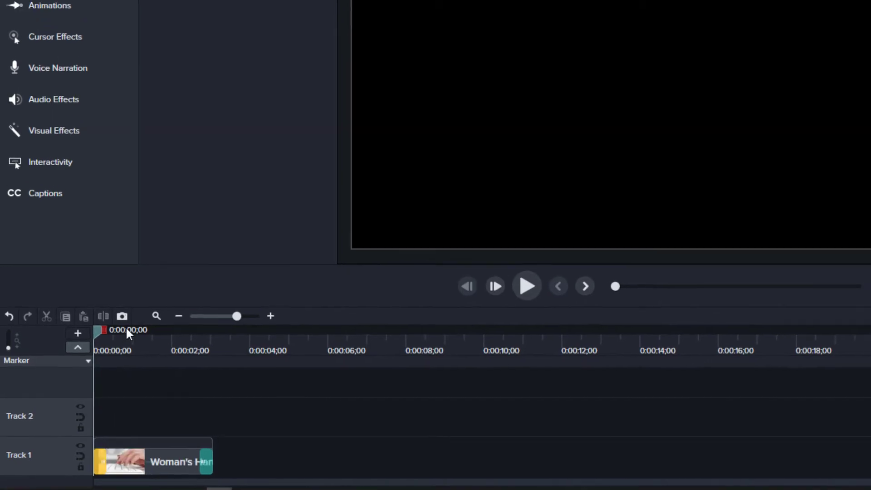
pyautogui.moveTo(131, 337); pyautogui.dragTo(4, 348)
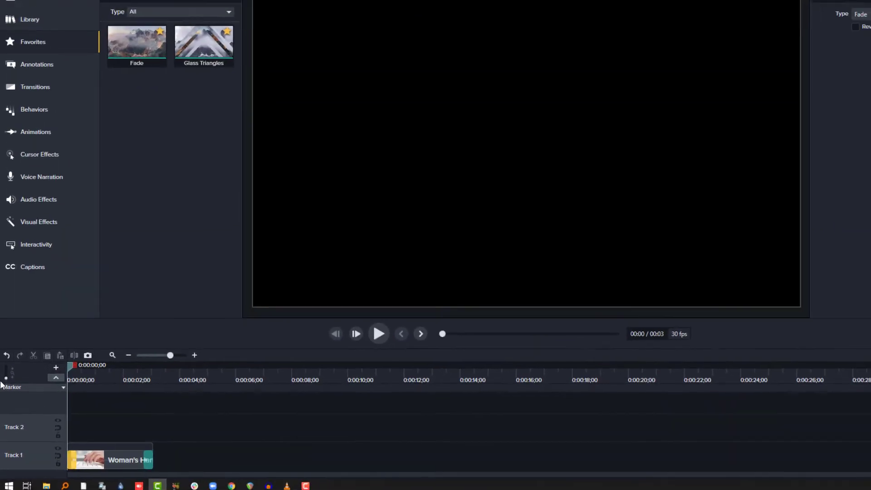
pyautogui.press('space')
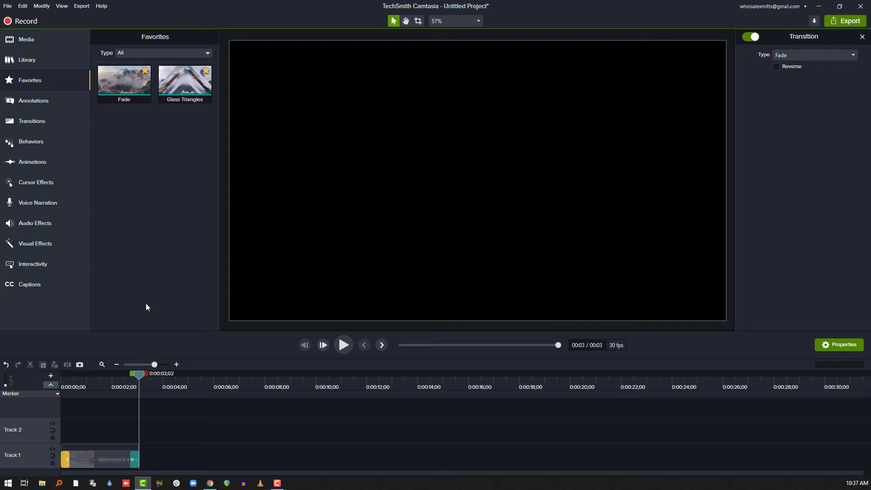
# Step: Select both Fade transitions together, shorten them at once to about a third of their length, and undo the change
pyautogui.click(124, 437)
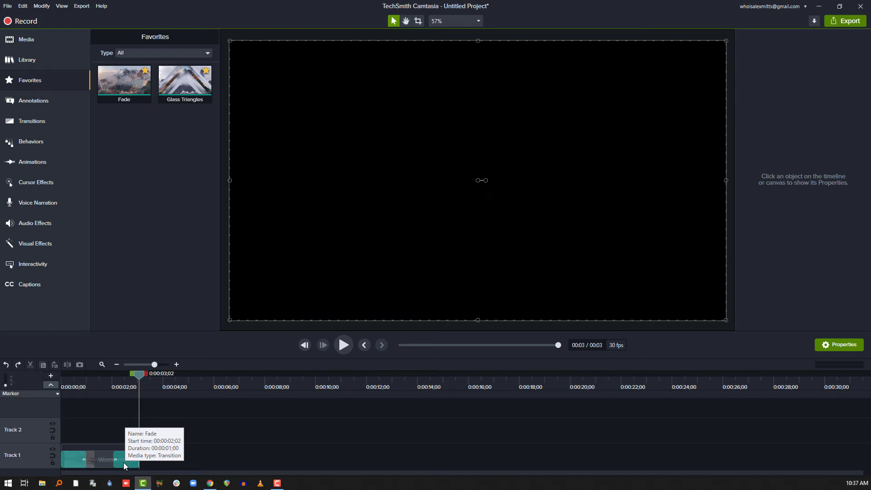
pyautogui.click(123, 462)
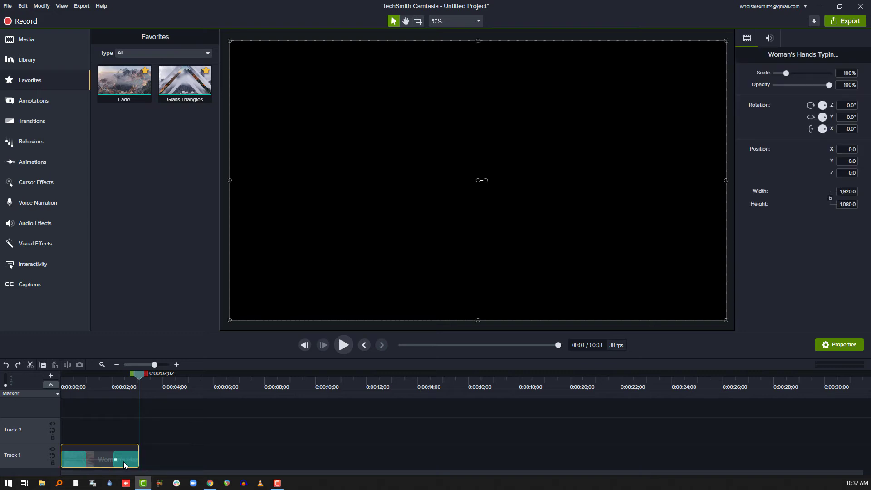
pyautogui.keyDown('ctrl'); pyautogui.click(78, 461); pyautogui.keyUp('ctrl')
pyautogui.moveTo(84, 460); pyautogui.dragTo(67, 462)
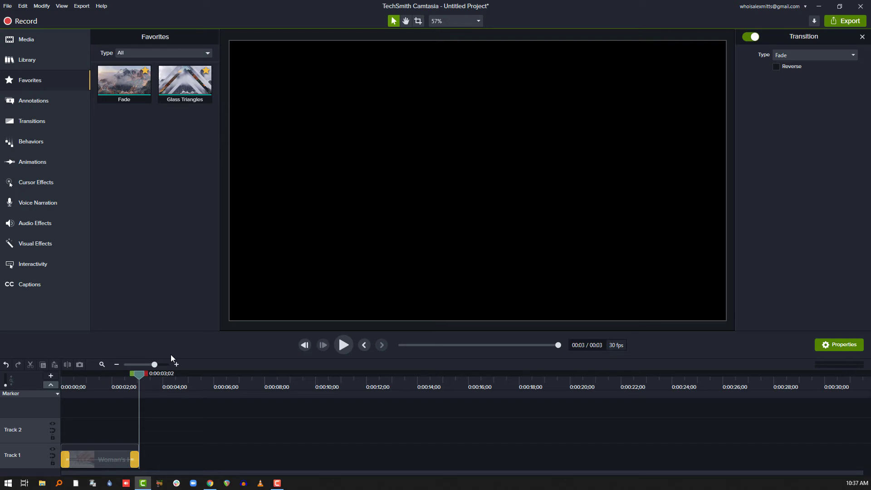
pyautogui.hotkey('ctrl', 'z')
# Step: Delete the closing and the opening Fade transitions from the clip on Track 1
pyautogui.click(127, 467)
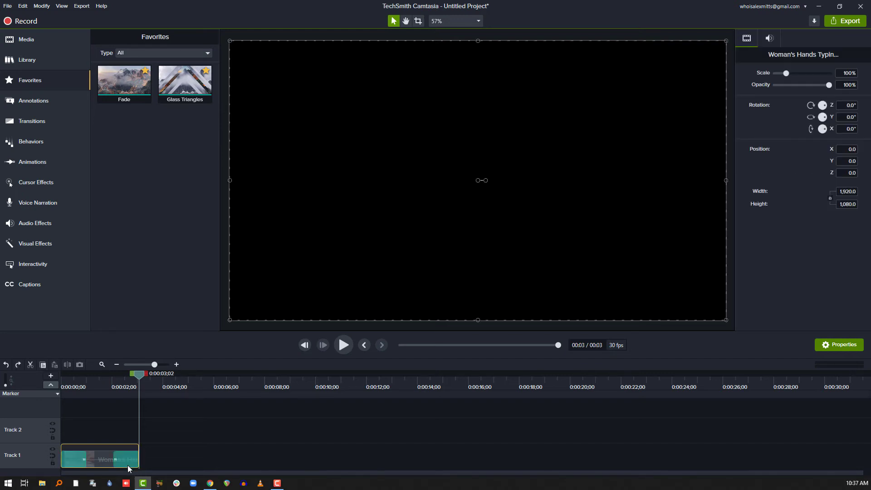
pyautogui.click(124, 459)
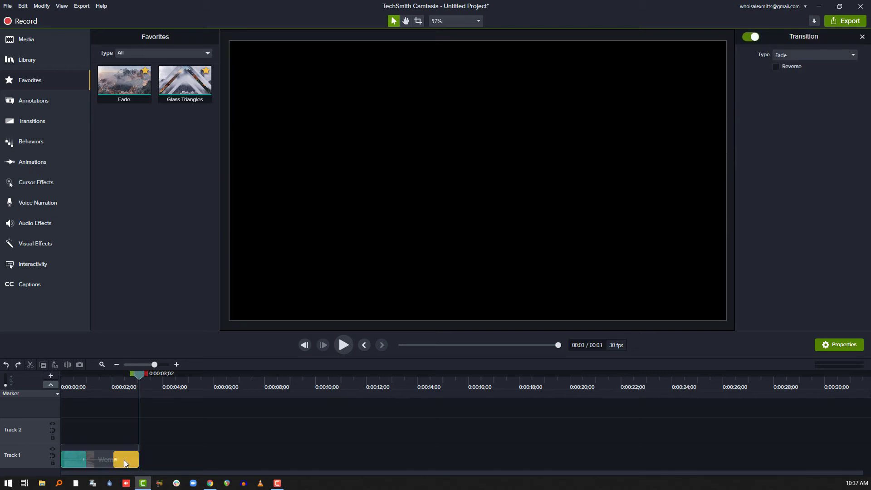
pyautogui.press('Delete')
pyautogui.click(79, 461)
pyautogui.press('Delete')
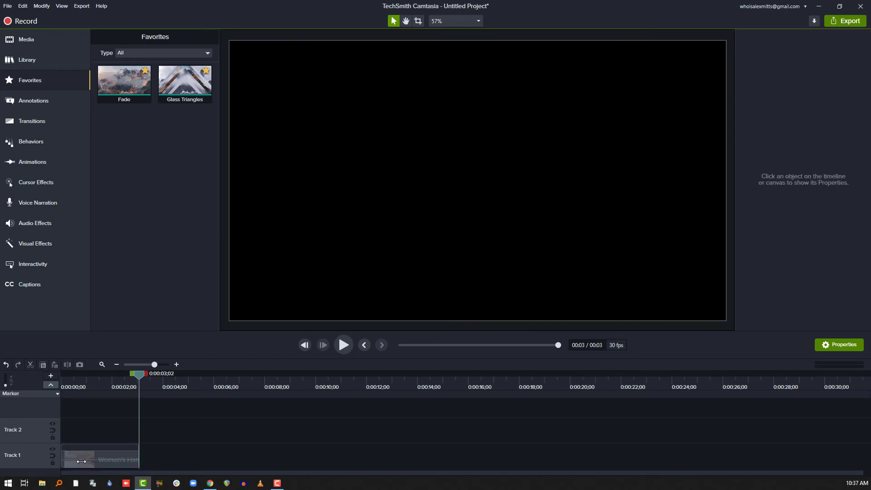
# Step: Set the default duration of transitions to 0.3 seconds in the program preferences
pyautogui.click(23, 6)
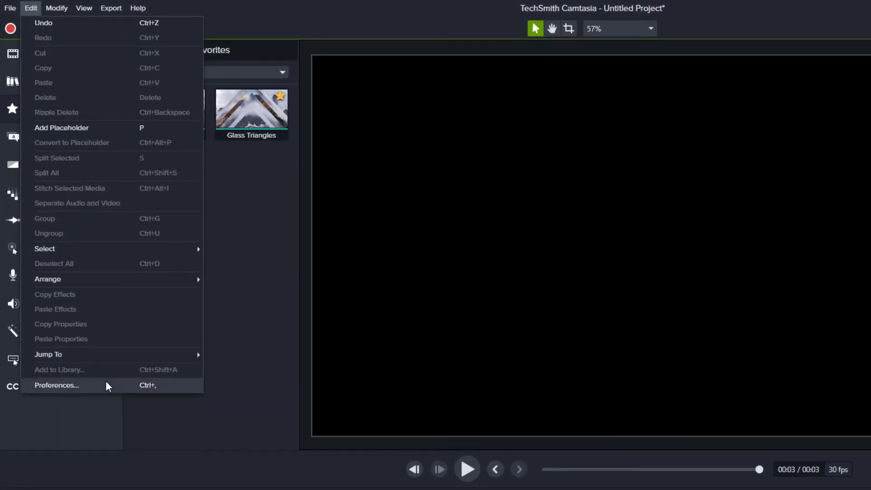
pyautogui.click(106, 384)
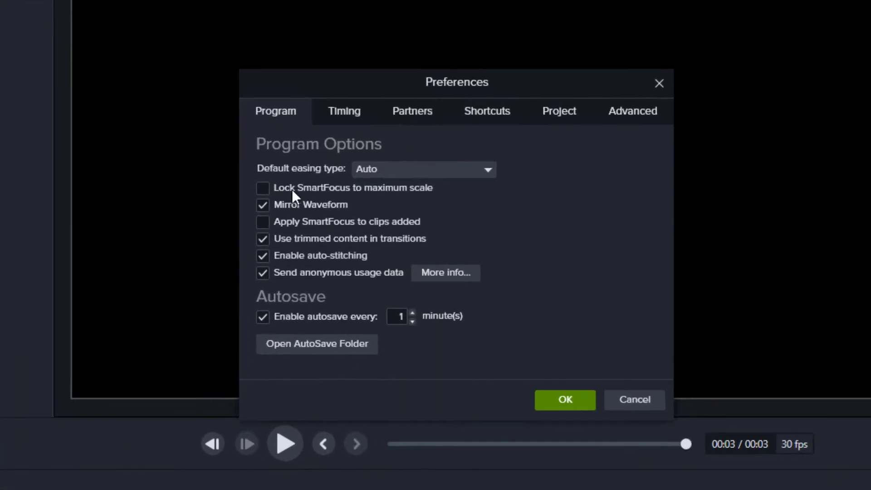
pyautogui.click(329, 94)
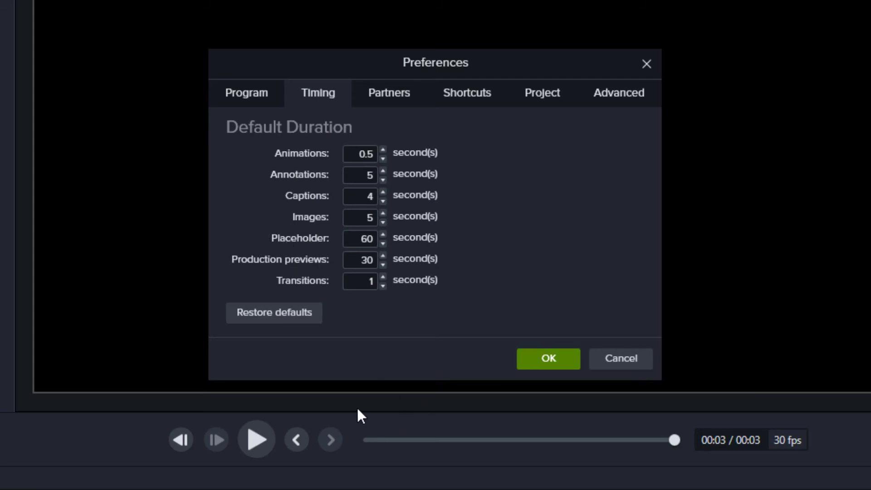
pyautogui.click(364, 285)
pyautogui.write('0.')
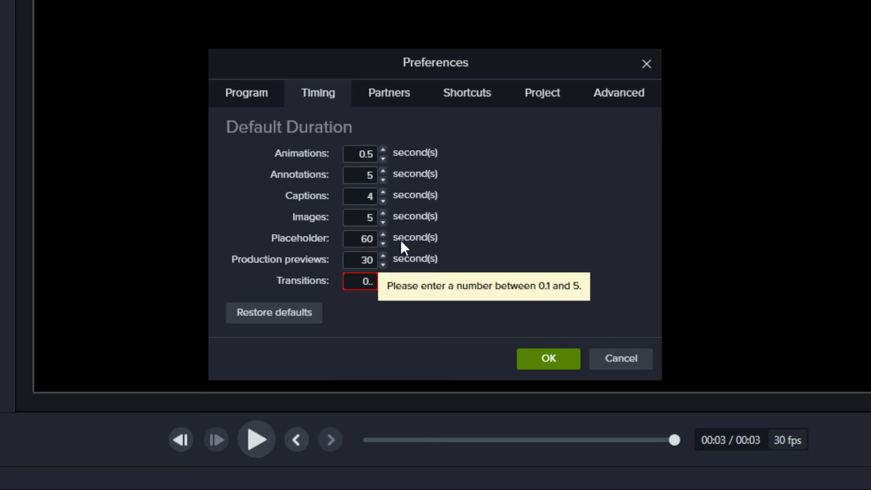
pyautogui.write('3')
pyautogui.click(560, 358)
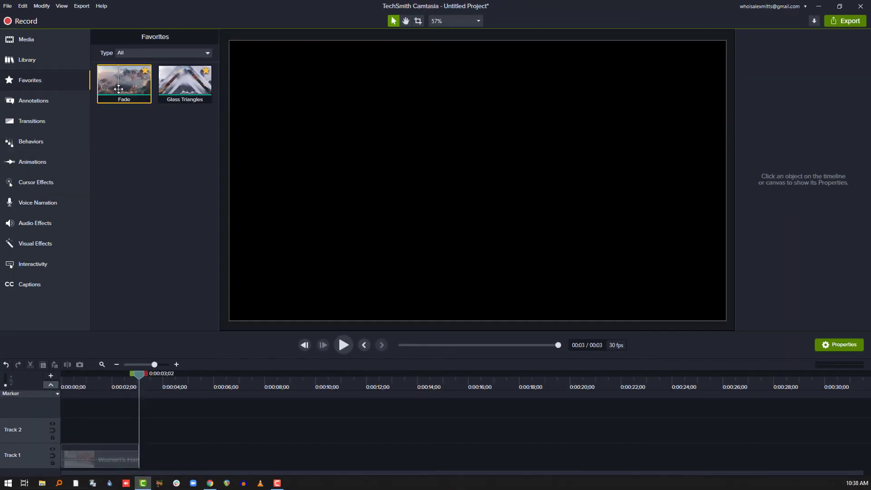
# Step: Apply the favorite Fade transition to both ends of the trimmed clip and play it from the beginning
pyautogui.moveTo(124, 80); pyautogui.dragTo(91, 458)
pyautogui.moveTo(85, 377); pyautogui.dragTo(37, 387)
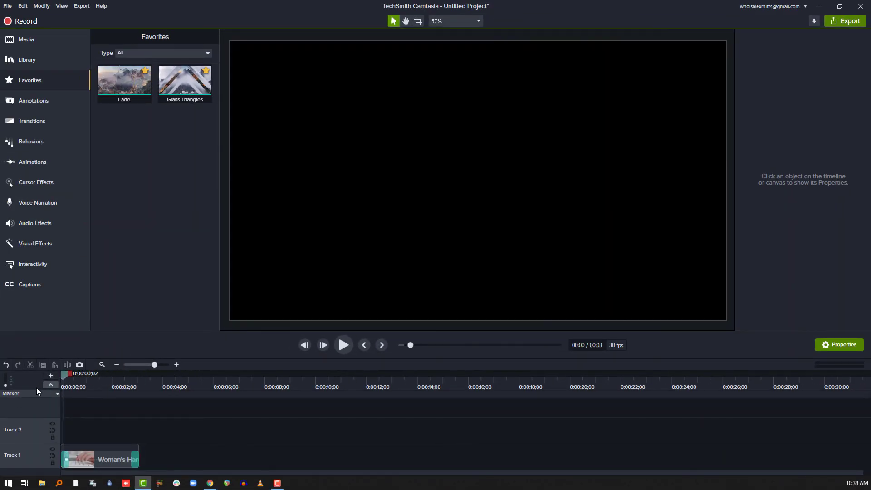
pyautogui.press('space')
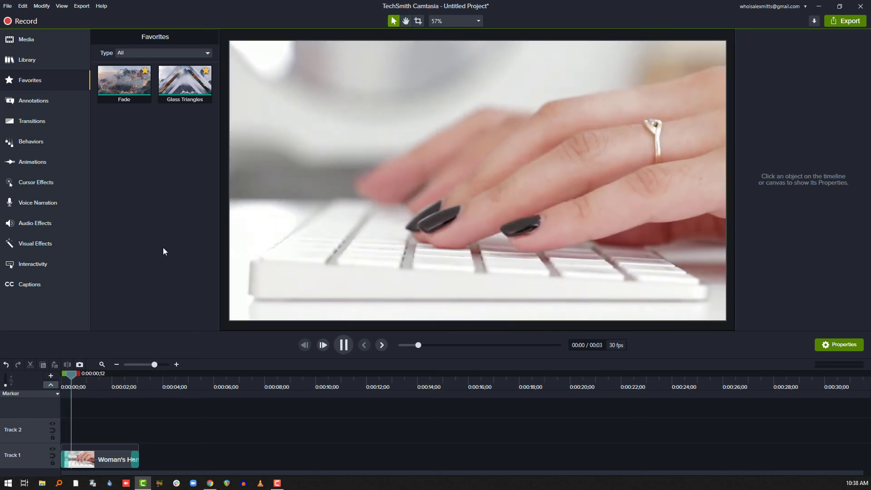